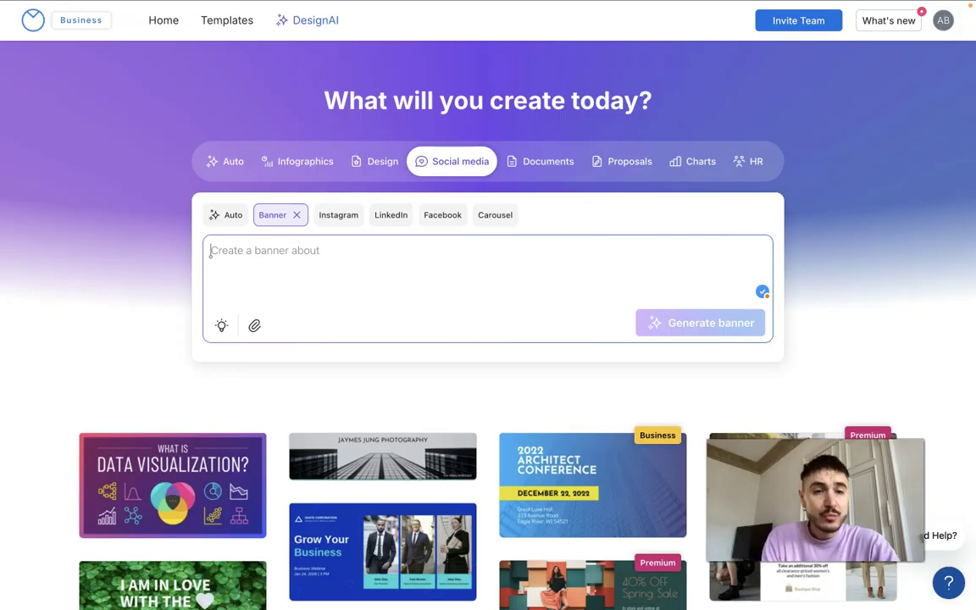
Paste the Facebook testimonial ad description as the prompt and generate banner options
type("Facebook ad | 'E-commerce app (reviews to ads)' | testimonial-driven copy, objection-buster line, 3 benefit bullets, headline, CTA, UGC-style image prompt (phone-in-hand / screenshot highlight), brand-safe tone.")
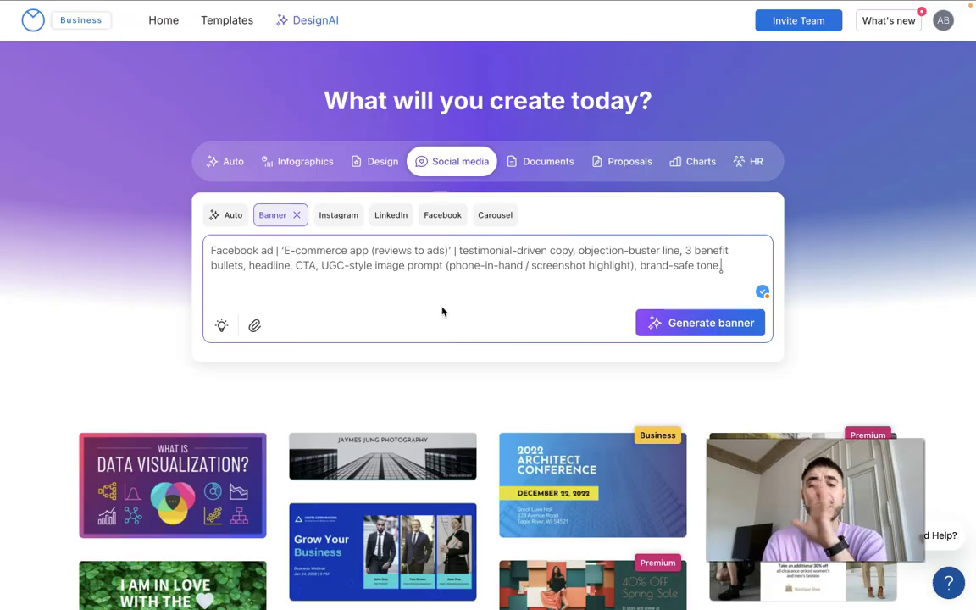
left_click(706, 329)
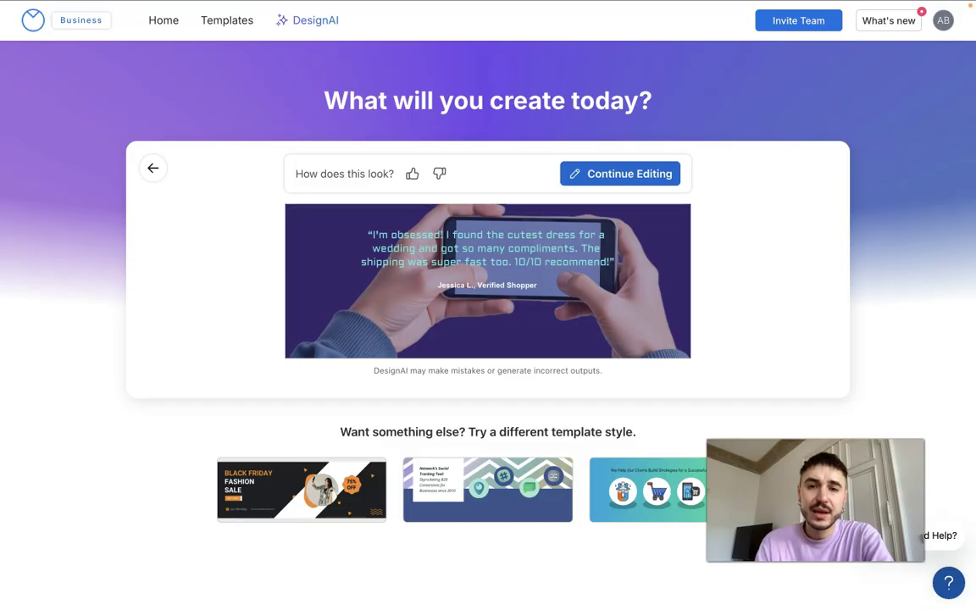
Open the generated banner in the editor as 'E-commerce App Testimonial Ad'
left_click(638, 174)
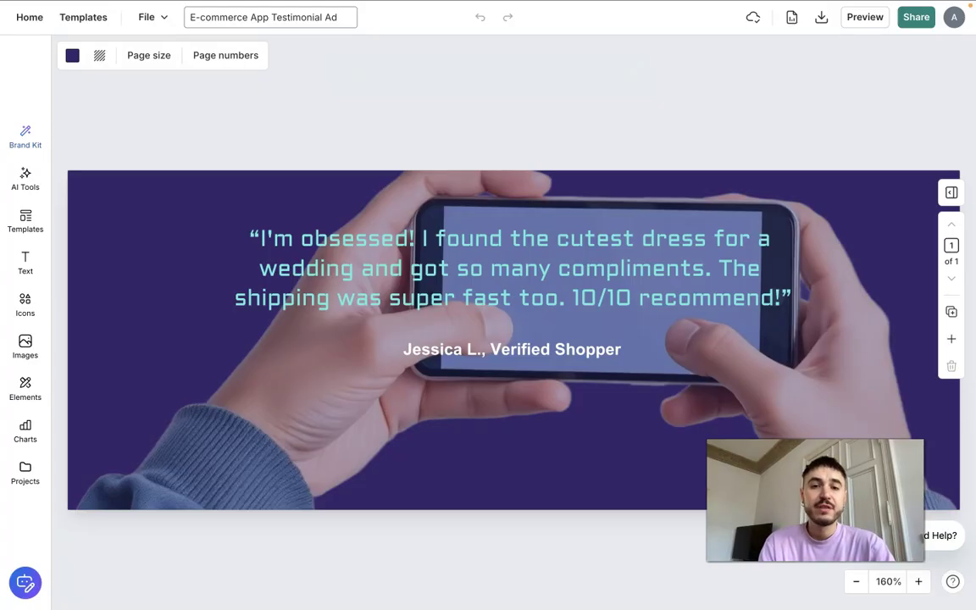
Try several Brand Kit colour palettes on the design, settling on the orange one
left_click(26, 136)
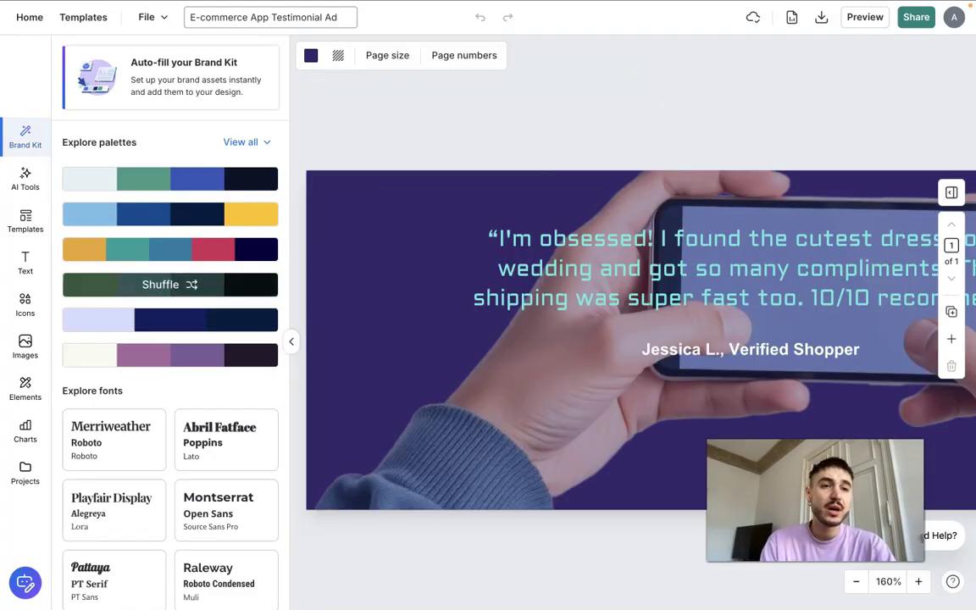
left_click(133, 178)
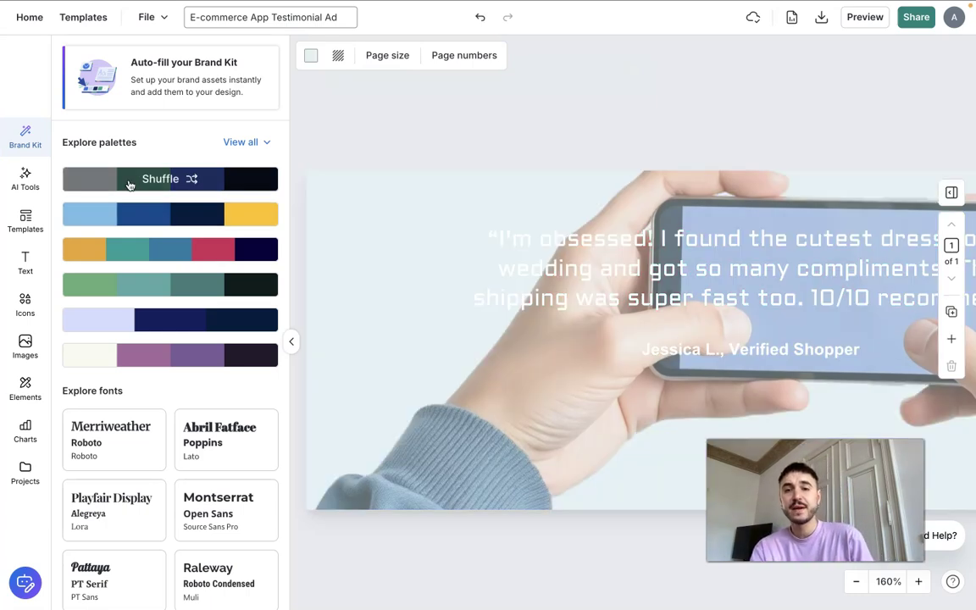
left_click(160, 213)
left_click(160, 249)
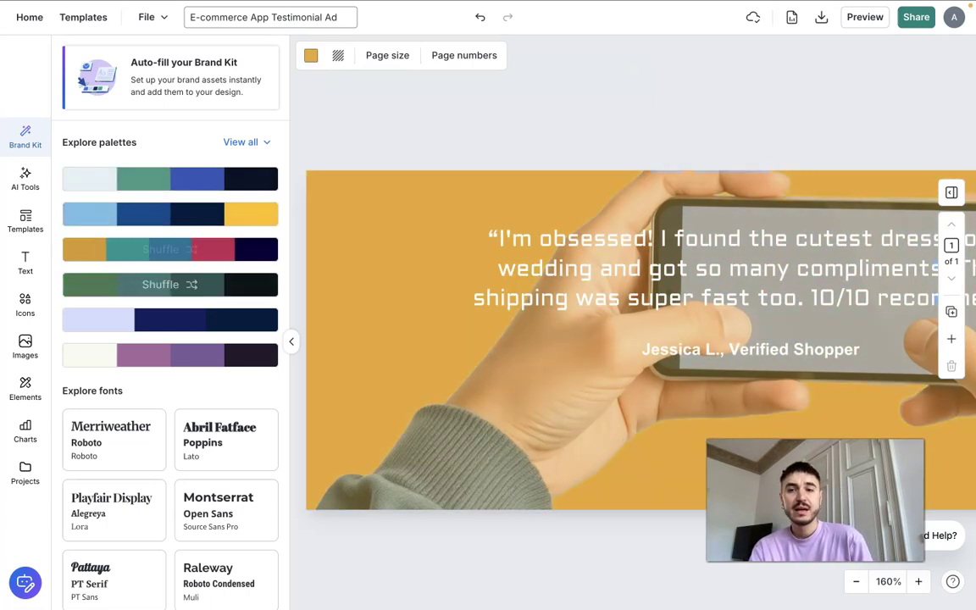
left_click(160, 284)
left_click(160, 320)
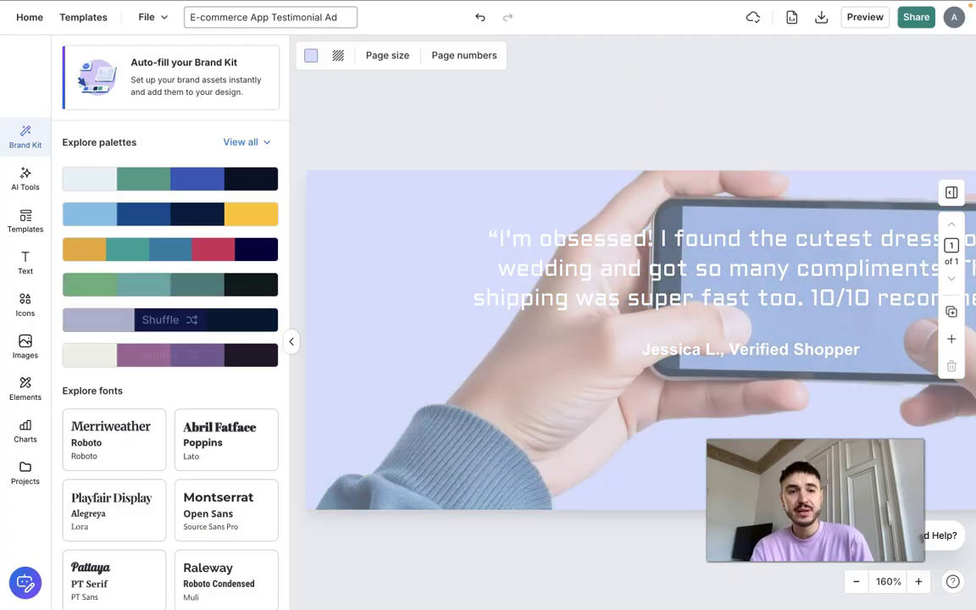
left_click(163, 349)
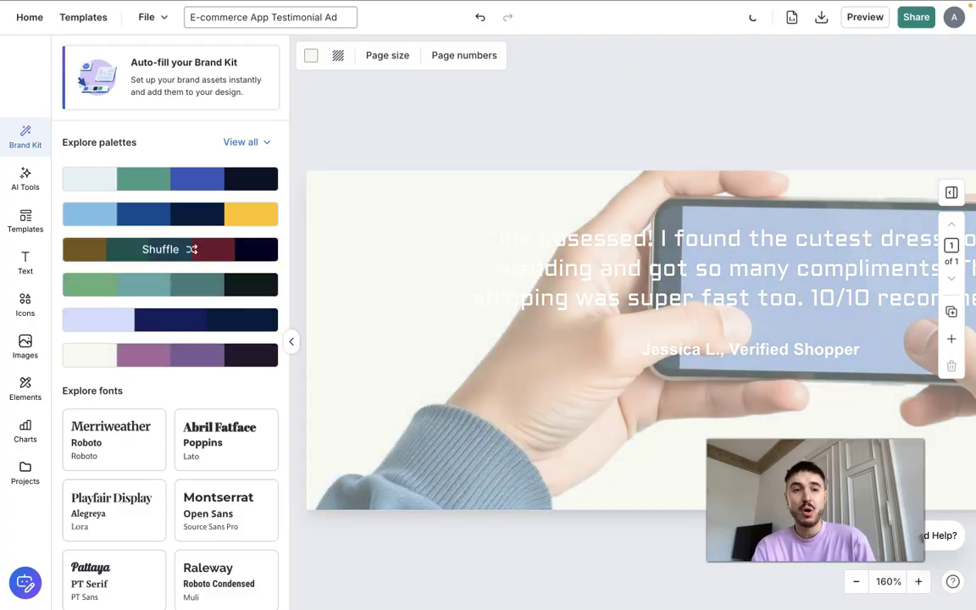
left_click(105, 249)
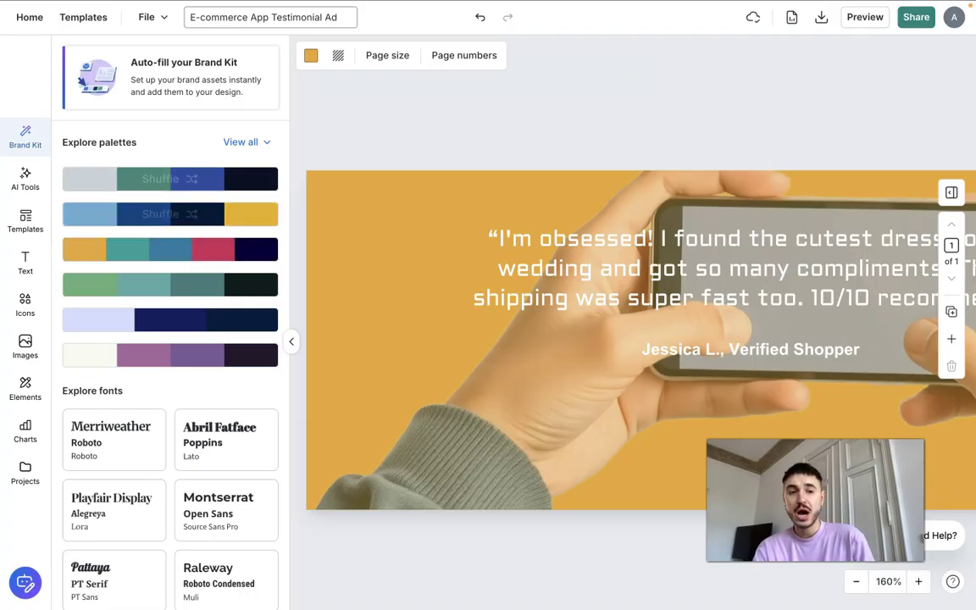
Try font pairings and set the quote in Abril Fatface with Lato attribution
left_click(114, 439)
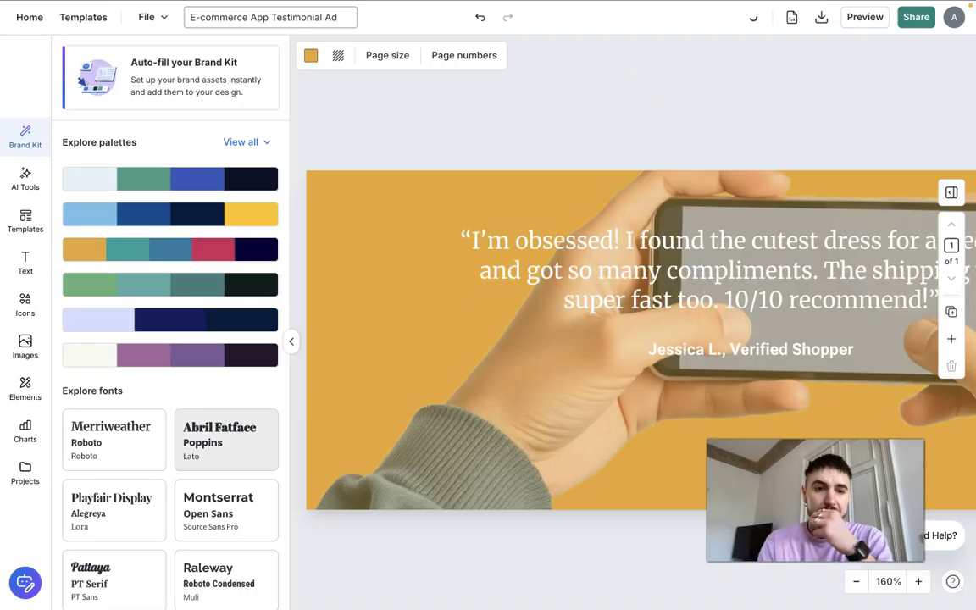
left_click(227, 442)
scroll(227, 443, "down", 1)
left_click(226, 489)
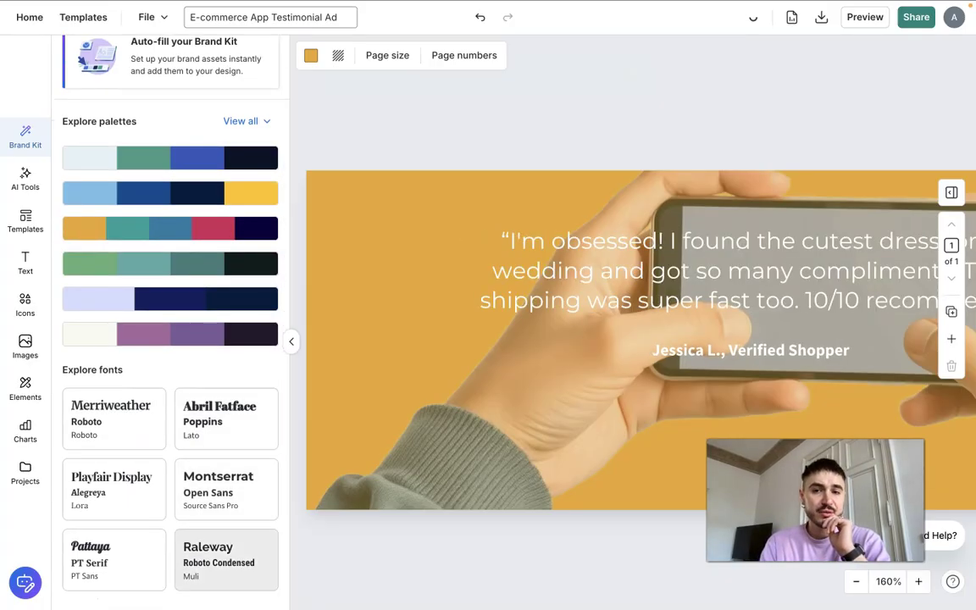
left_click(225, 559)
left_click(113, 559)
left_click(103, 495)
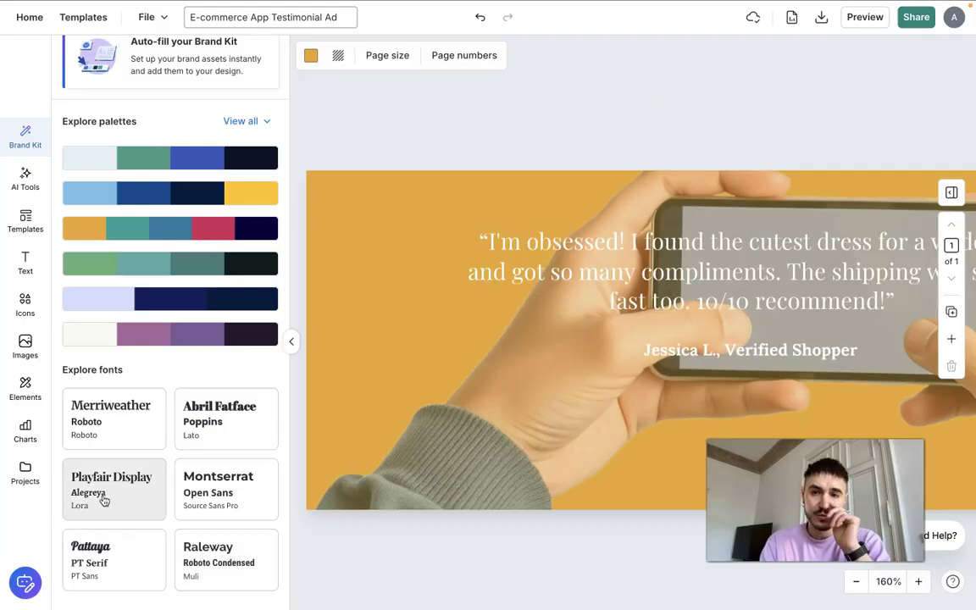
left_click(100, 434)
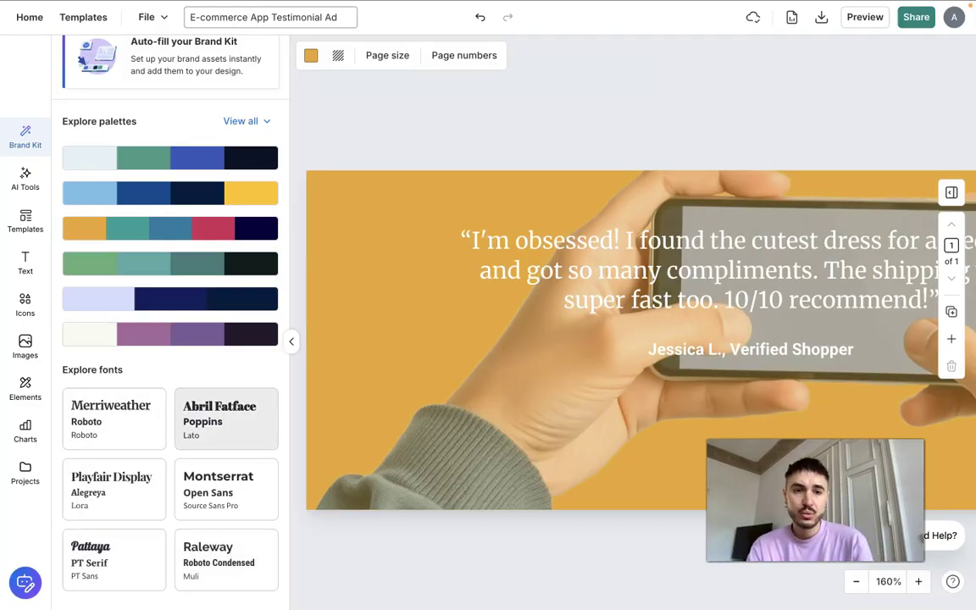
left_click(221, 419)
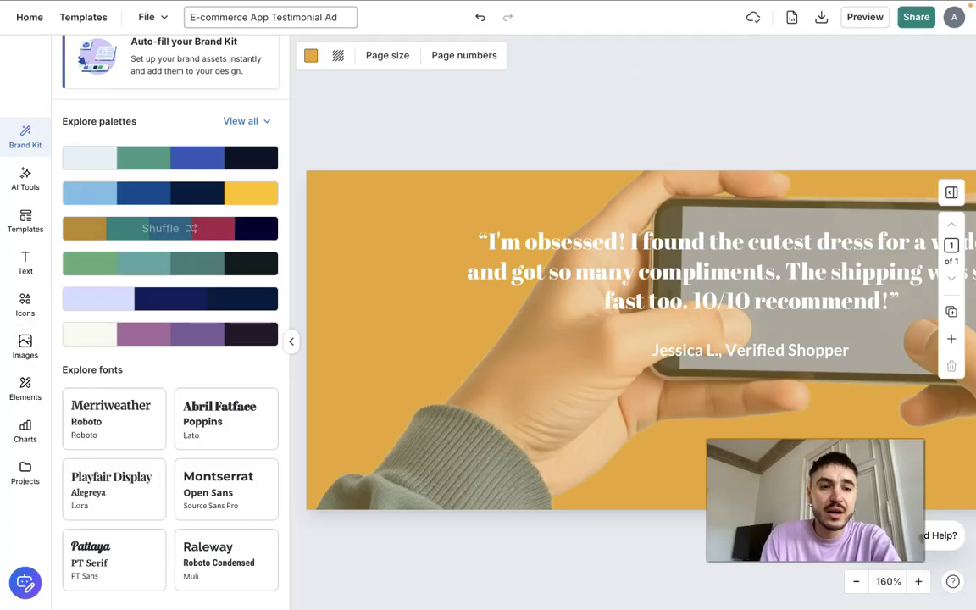
left_click(169, 334)
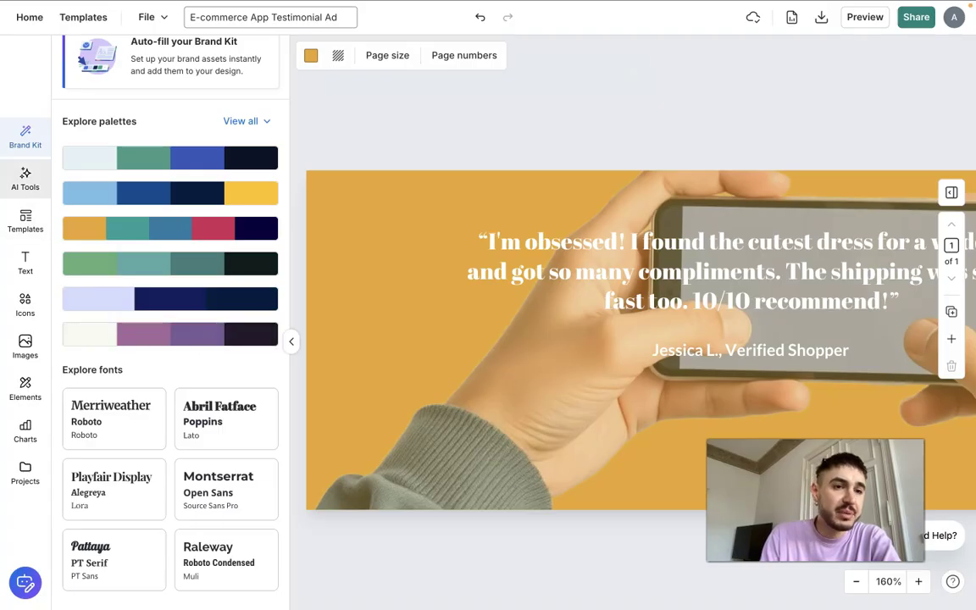
Browse the Templates, Text and Icons panels, then return to the AI Tools list
left_click(25, 178)
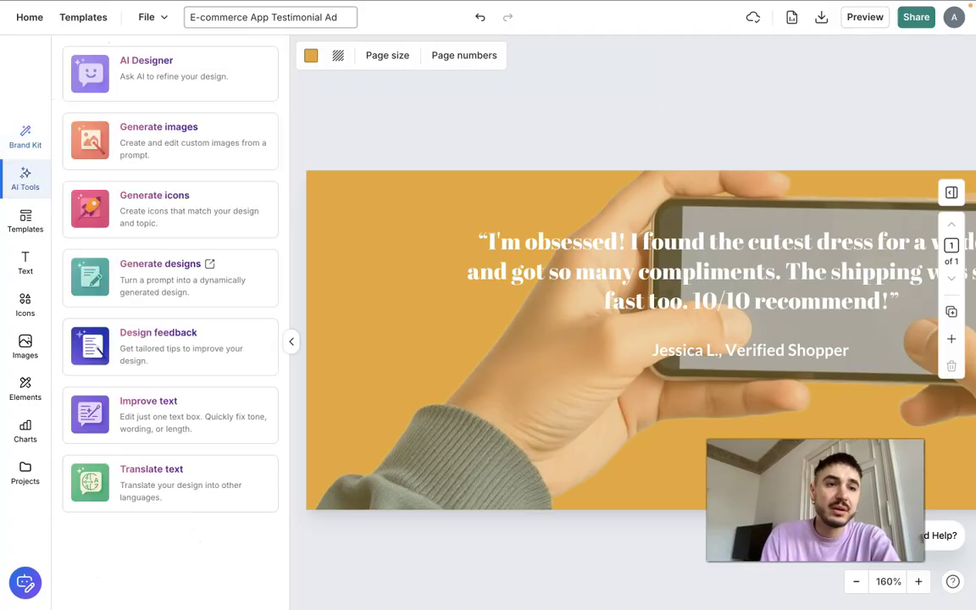
left_click(25, 221)
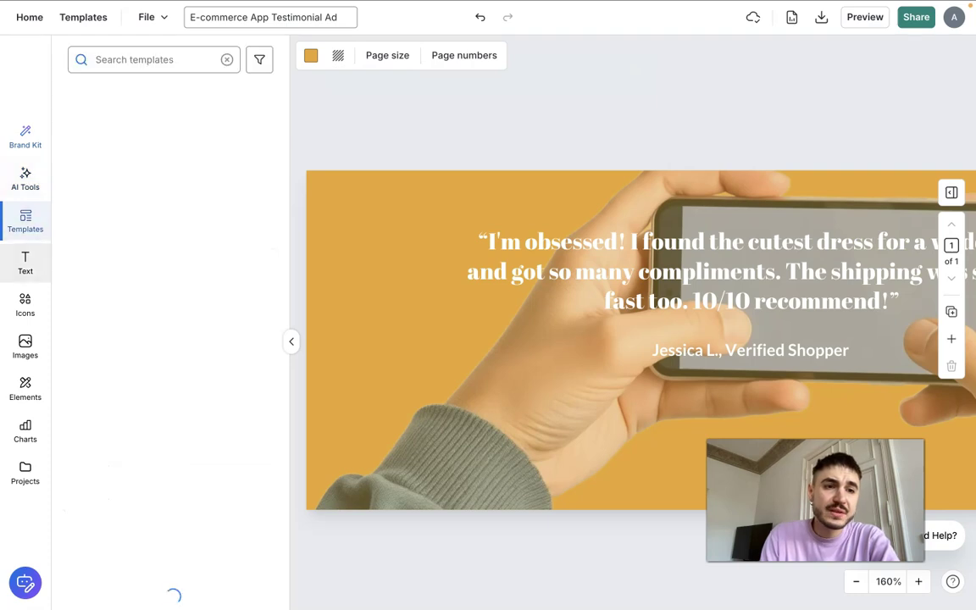
left_click(25, 263)
left_click(24, 304)
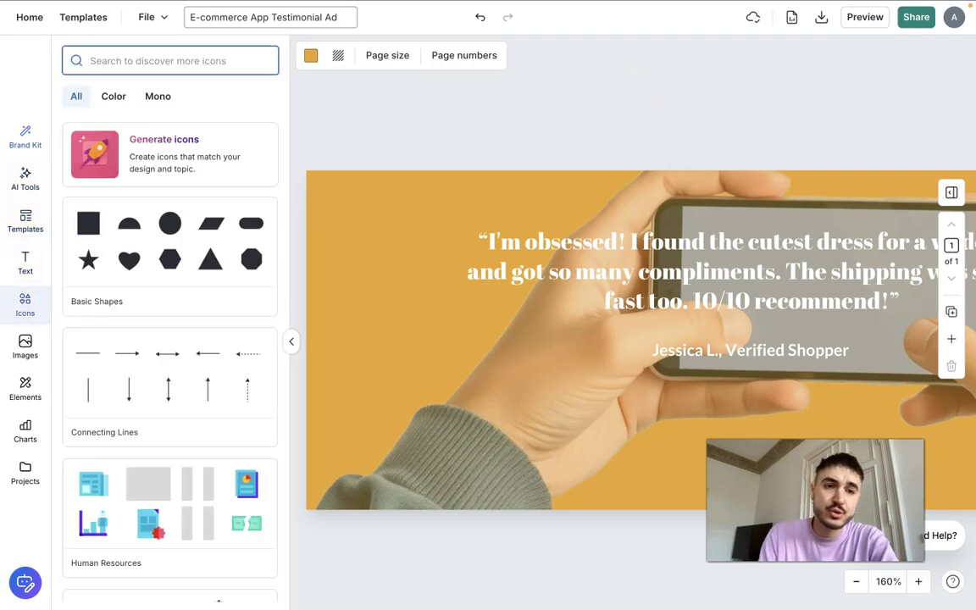
scroll(170, 500, "down", 5)
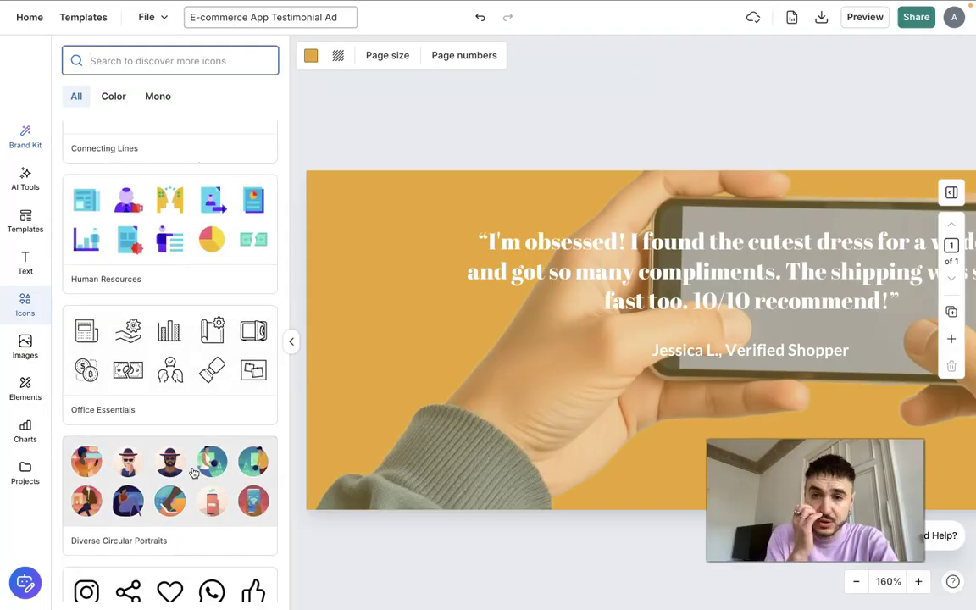
scroll(193, 472, "down", 4)
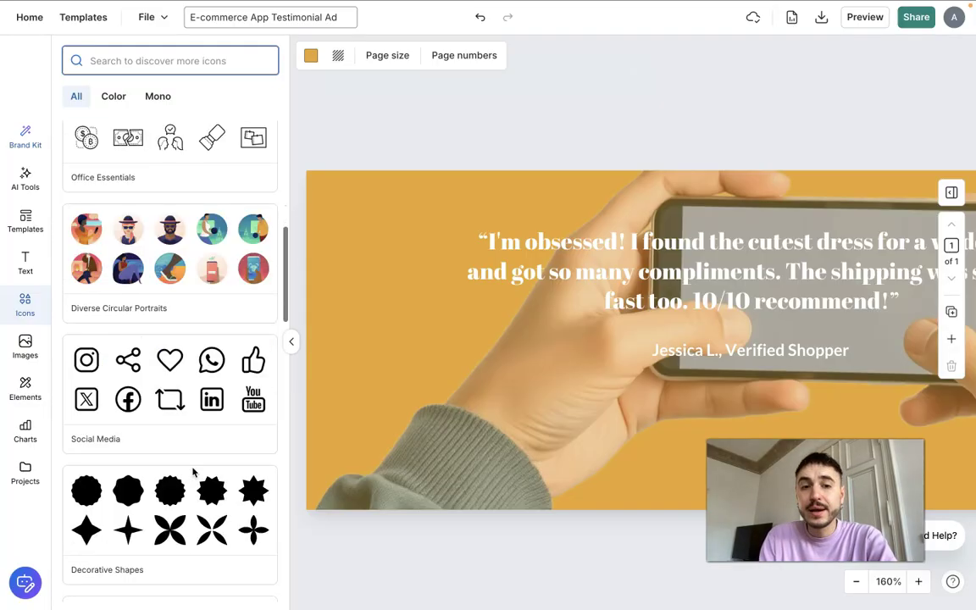
scroll(193, 472, "down", 6)
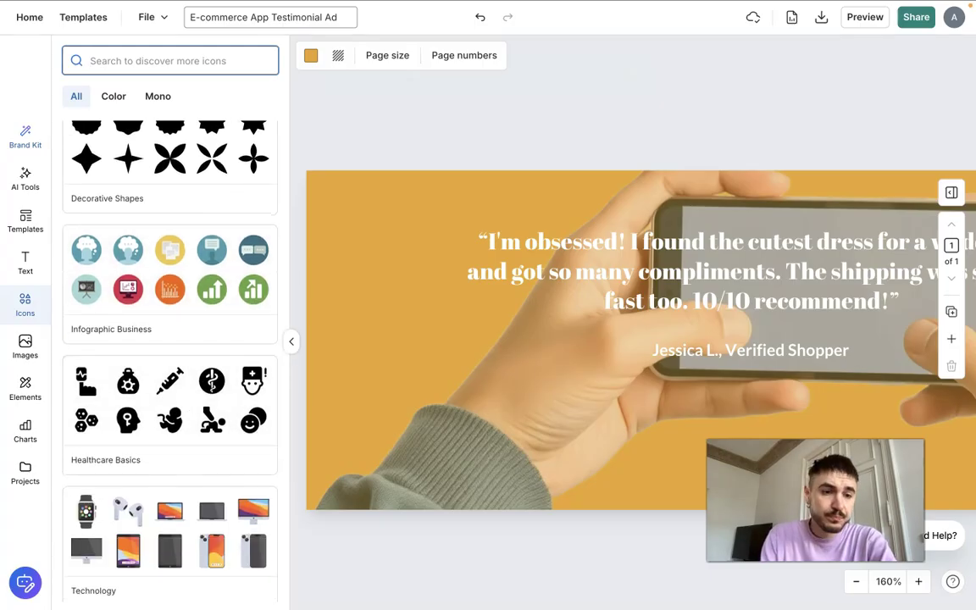
left_click(24, 179)
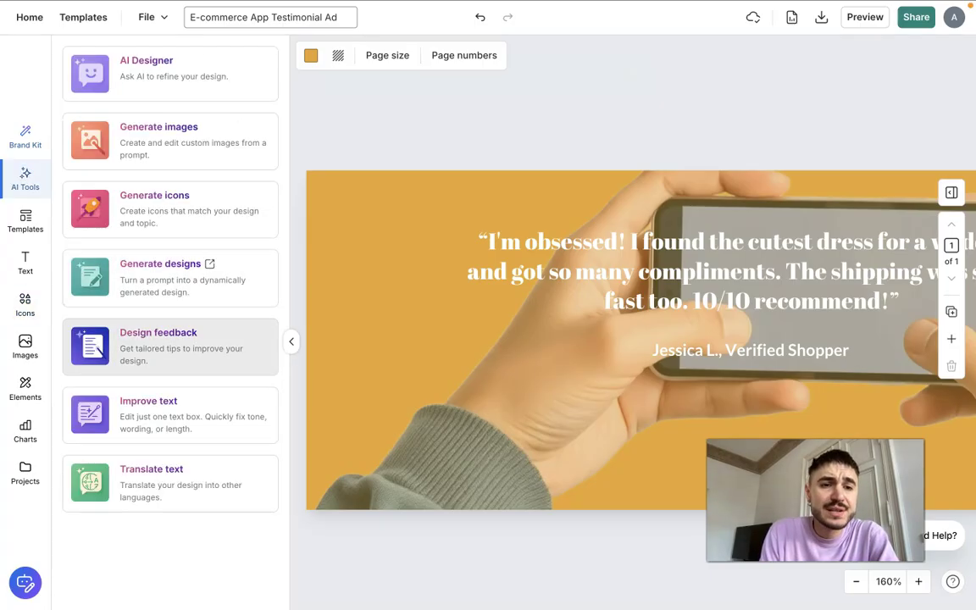
Run AI Design Feedback and review its tips while selecting the quote and hand photo
left_click(174, 345)
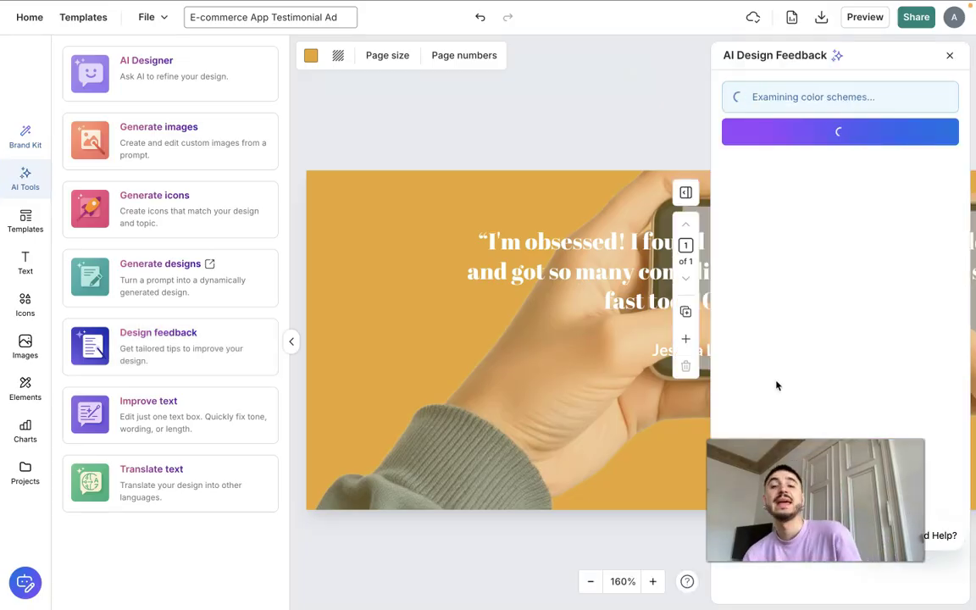
scroll(549, 375, "right", 5)
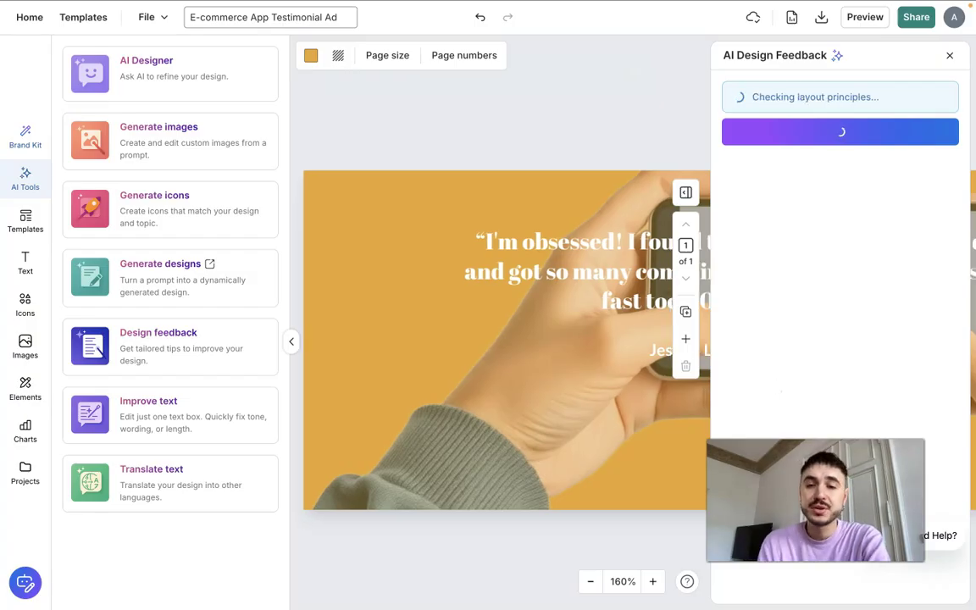
scroll(549, 374, "right", 2)
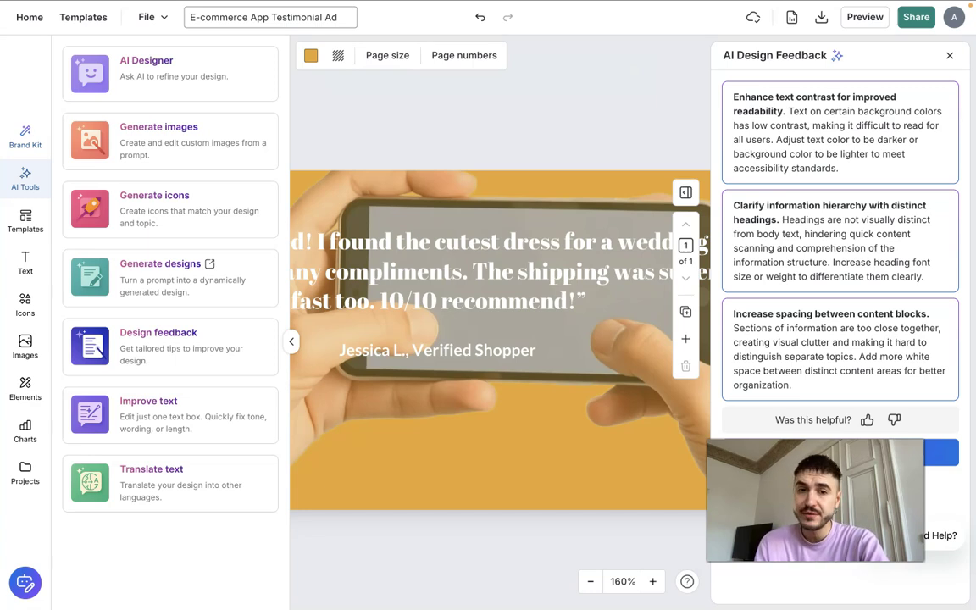
scroll(522, 257, "left", 5)
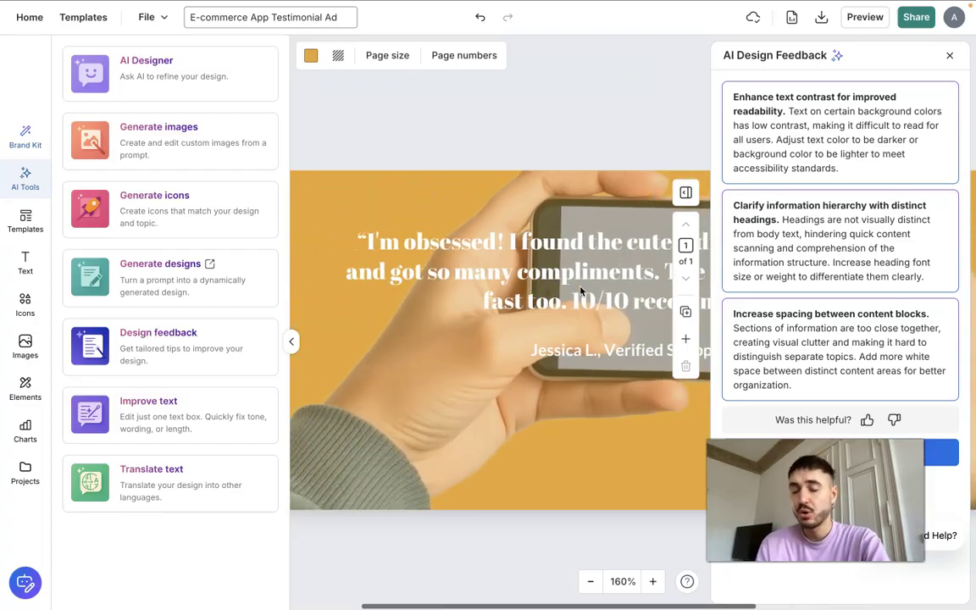
left_click(386, 227)
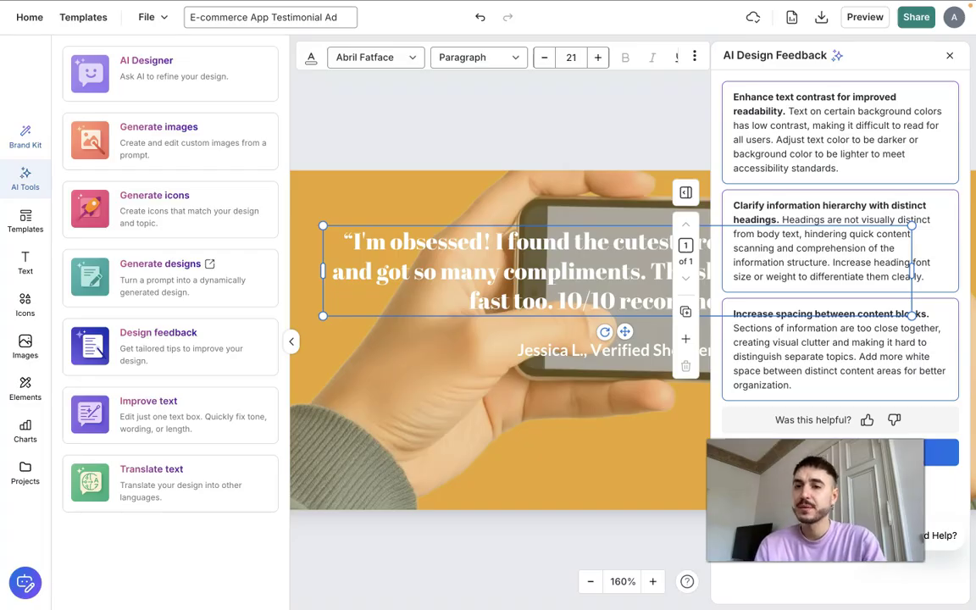
left_click(407, 407)
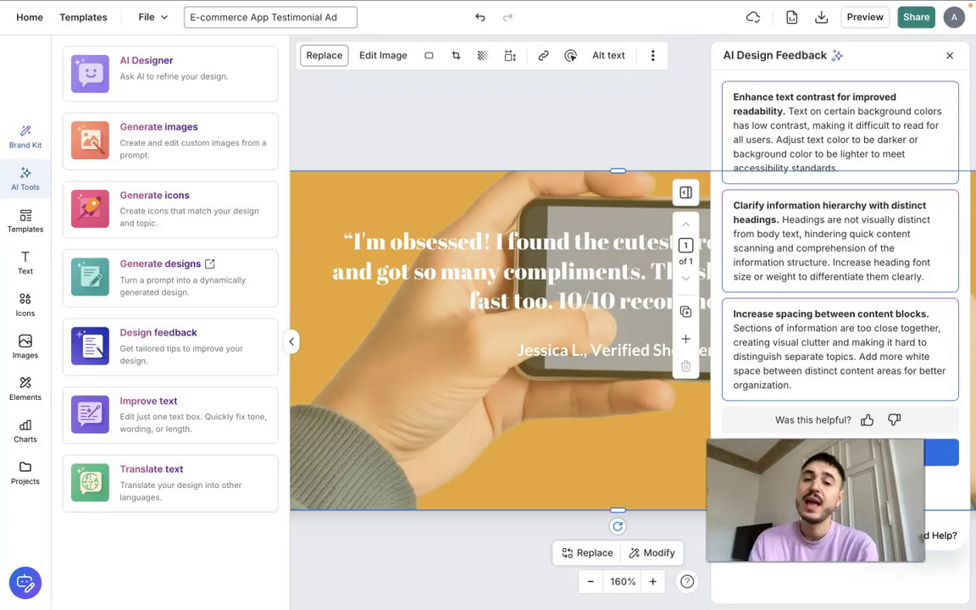
scroll(500, 339, "right", 2)
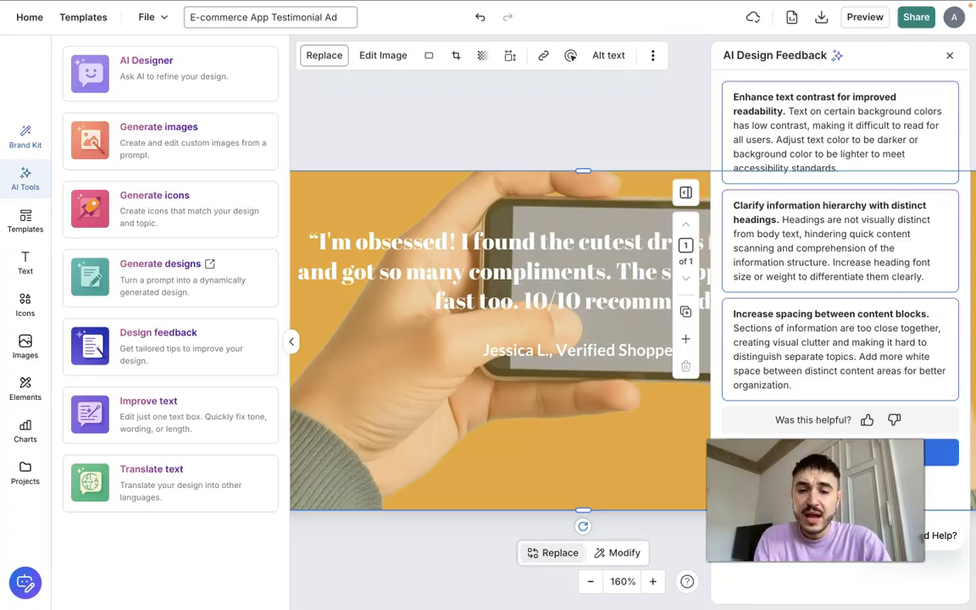
Look at the background photo's replacement and AI-edit options, then select the quote text
left_click(552, 553)
left_click(552, 552)
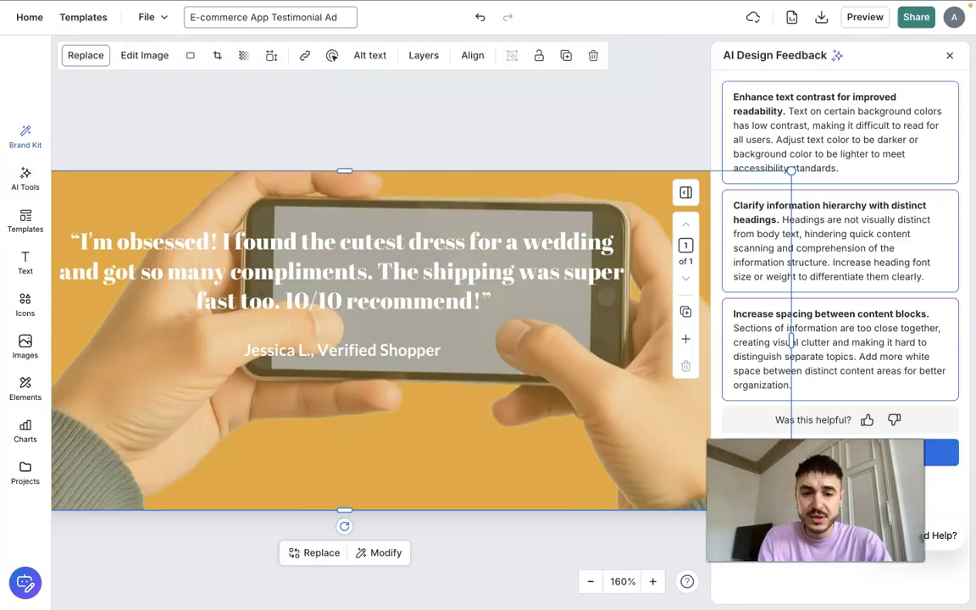
left_click(381, 552)
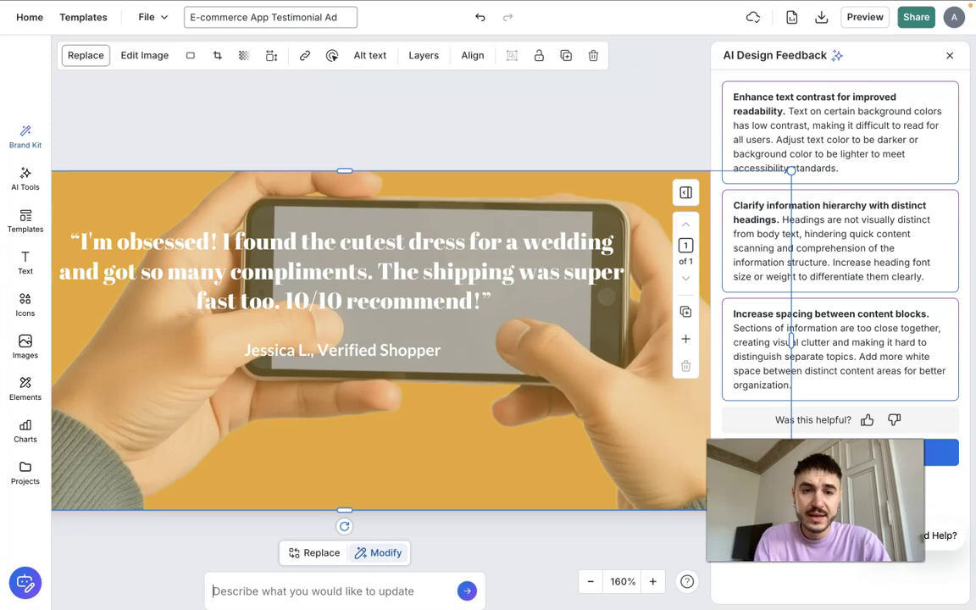
left_click(314, 276)
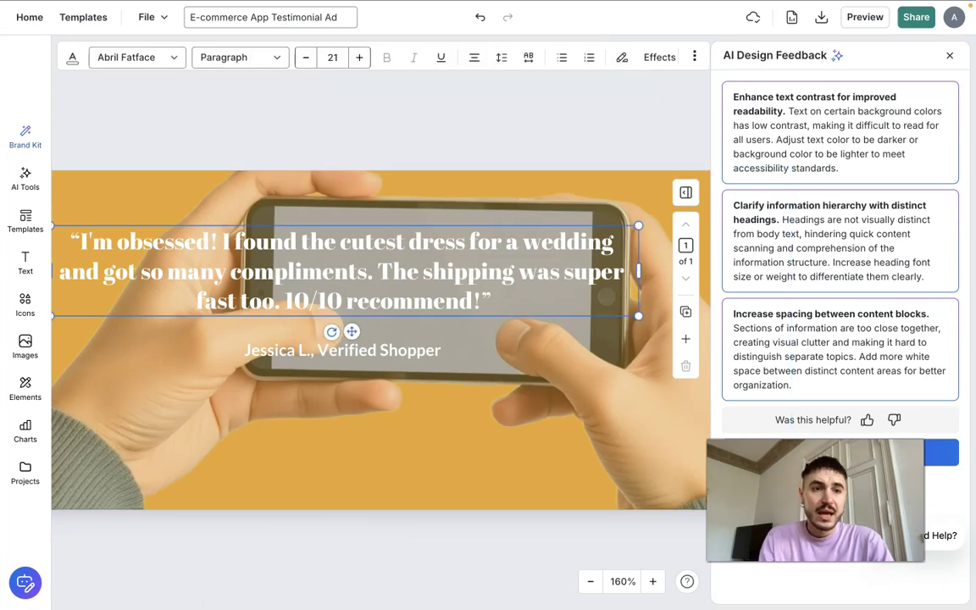
Generate AI images with the prompt 'generate a phone in a hand'
left_click(27, 176)
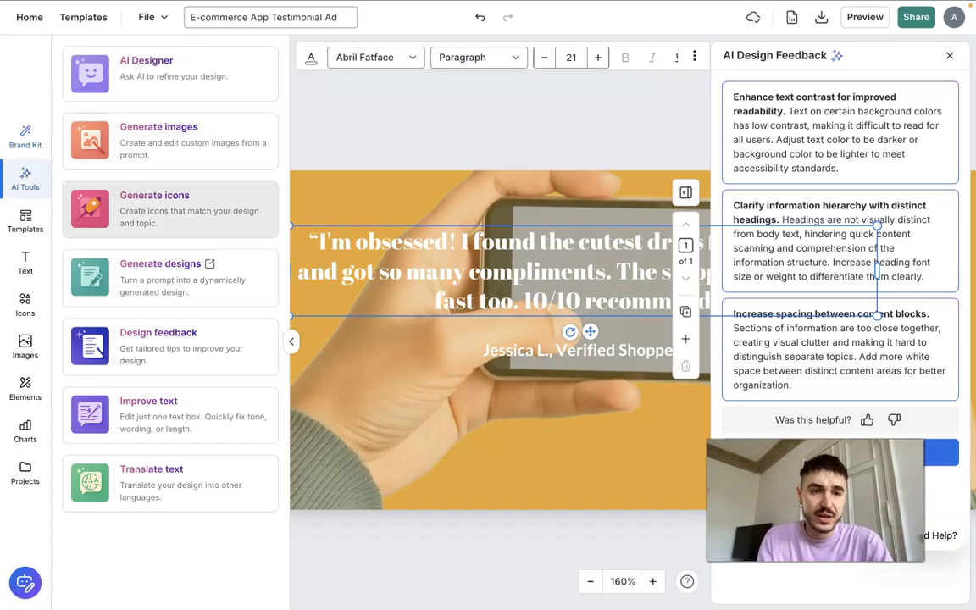
left_click(169, 209)
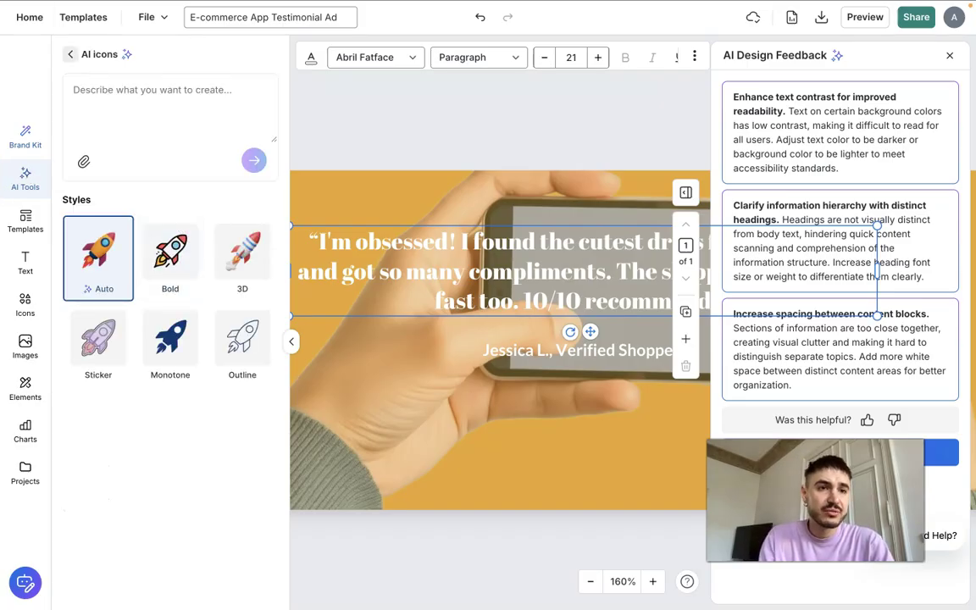
left_click(71, 53)
left_click(127, 135)
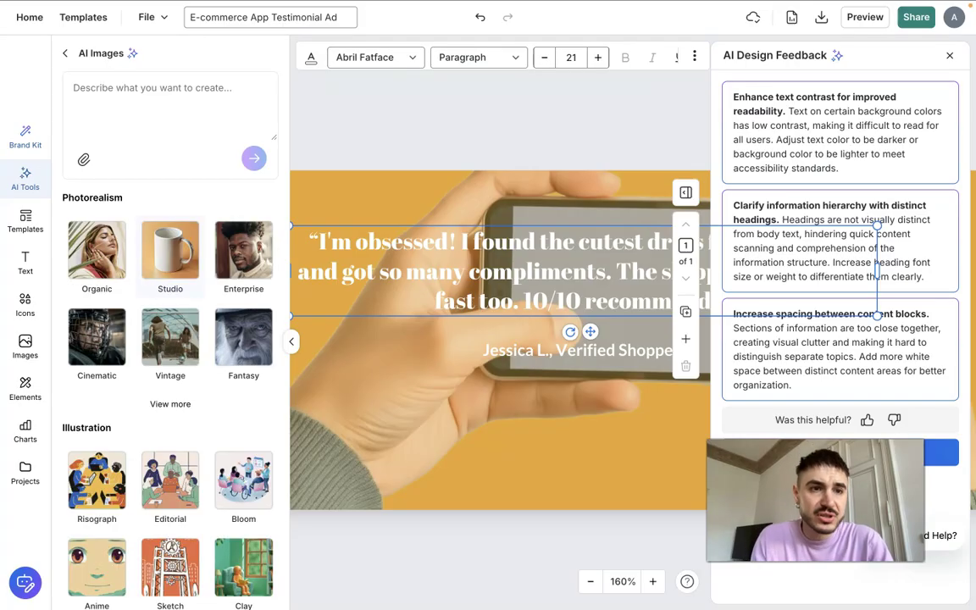
left_click(101, 99)
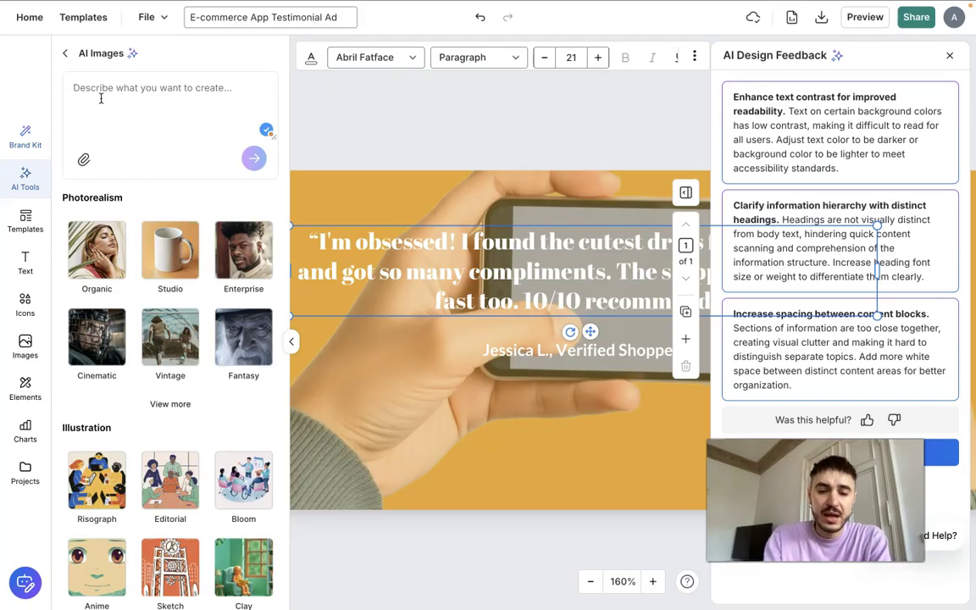
type("generate ")
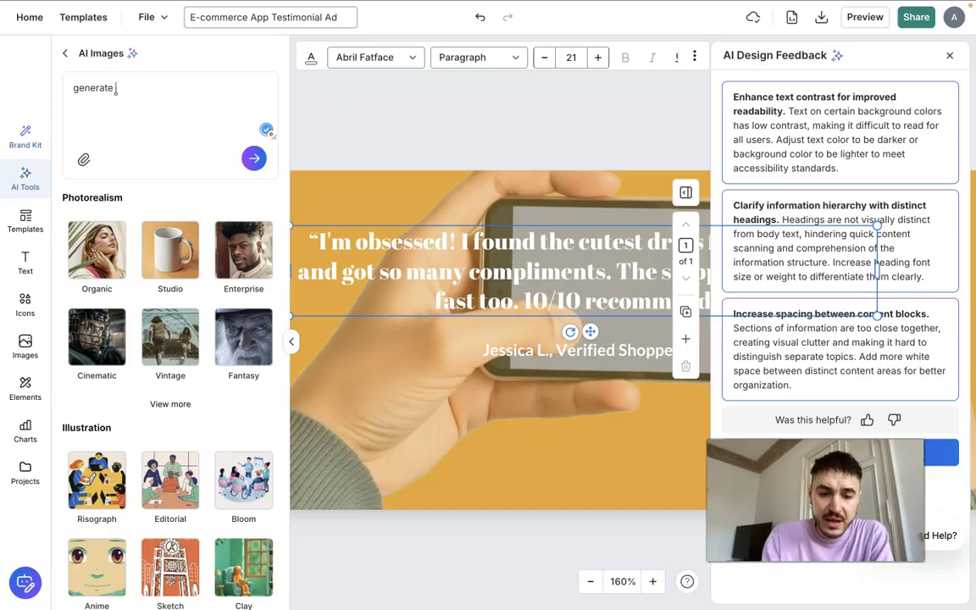
type("a phone in a hand")
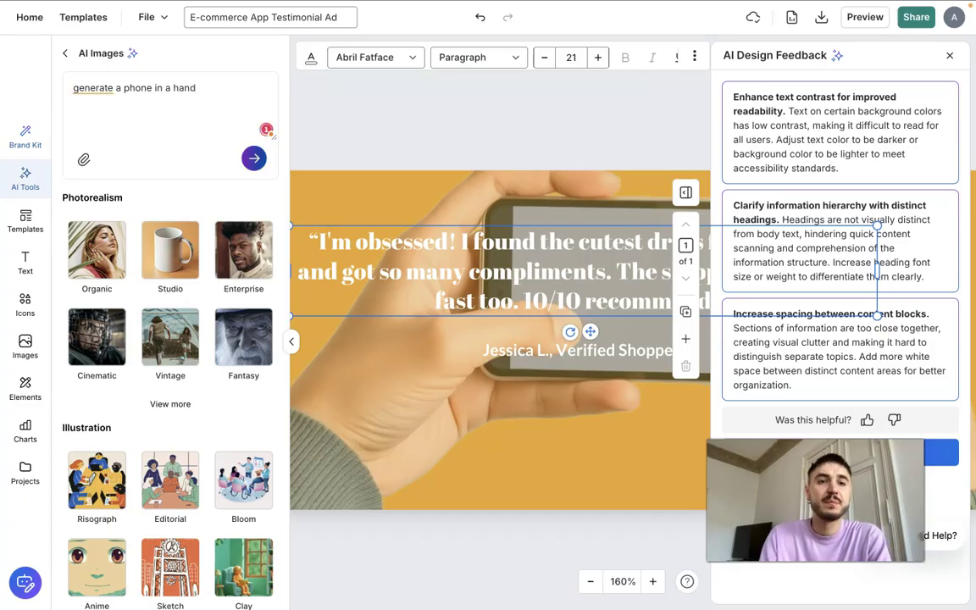
key("Return")
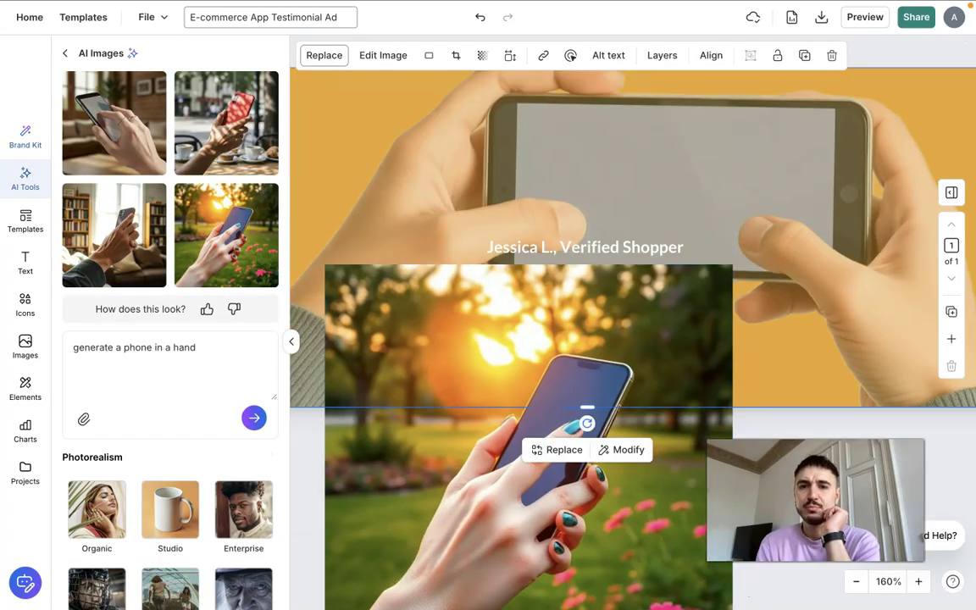
Drag the sunlit park phone-in-hand photo up over the orange banner
left_click_drag(587, 408, 591, 290)
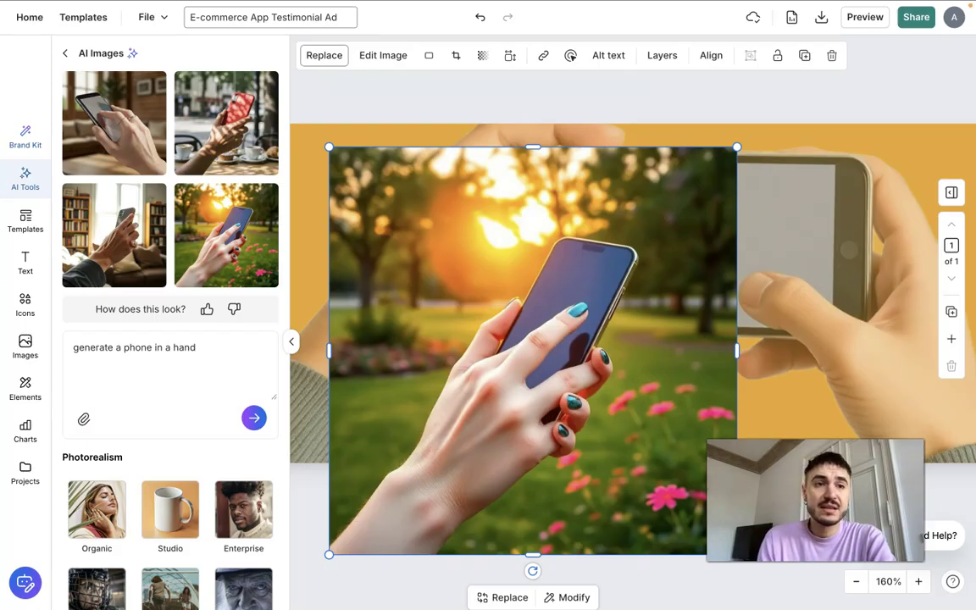
left_click(65, 53)
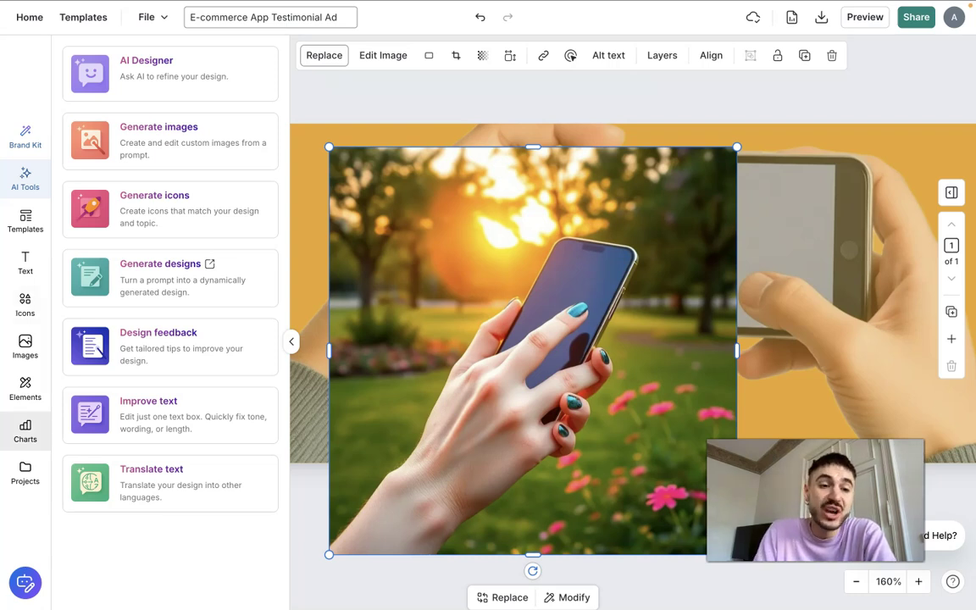
Preview the finished testimonial ad, then bring up its Share options
left_click(25, 388)
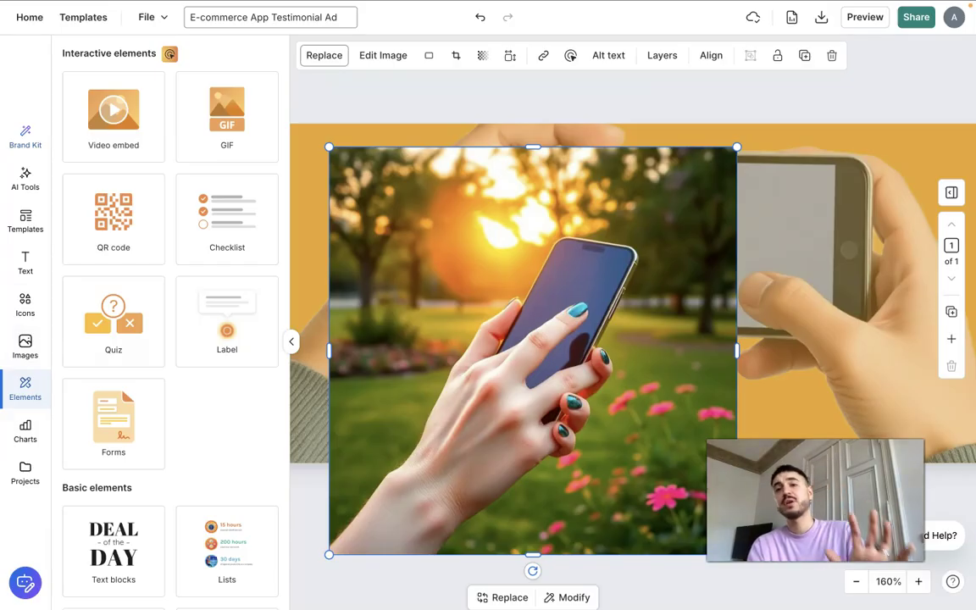
left_click(864, 17)
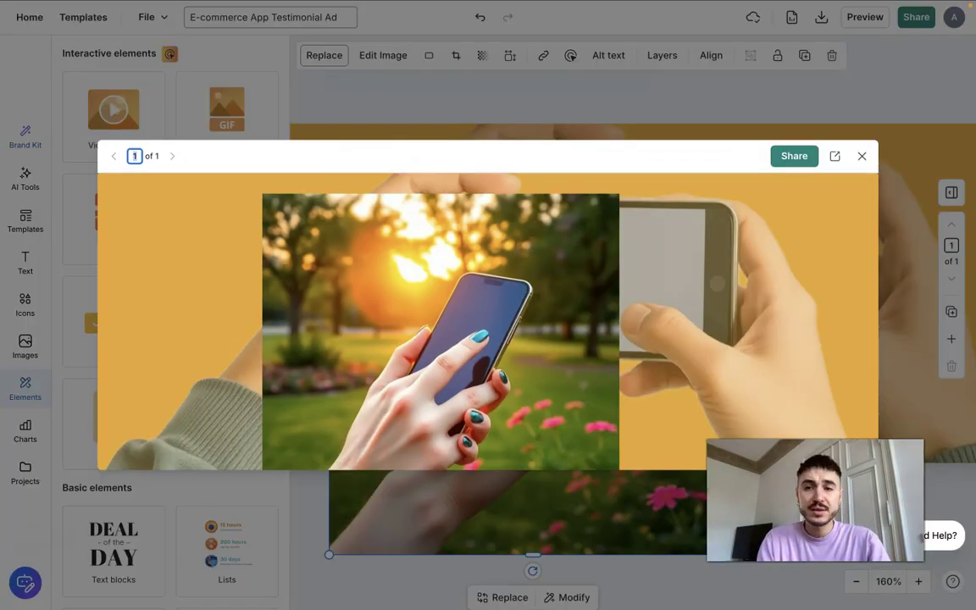
left_click(794, 155)
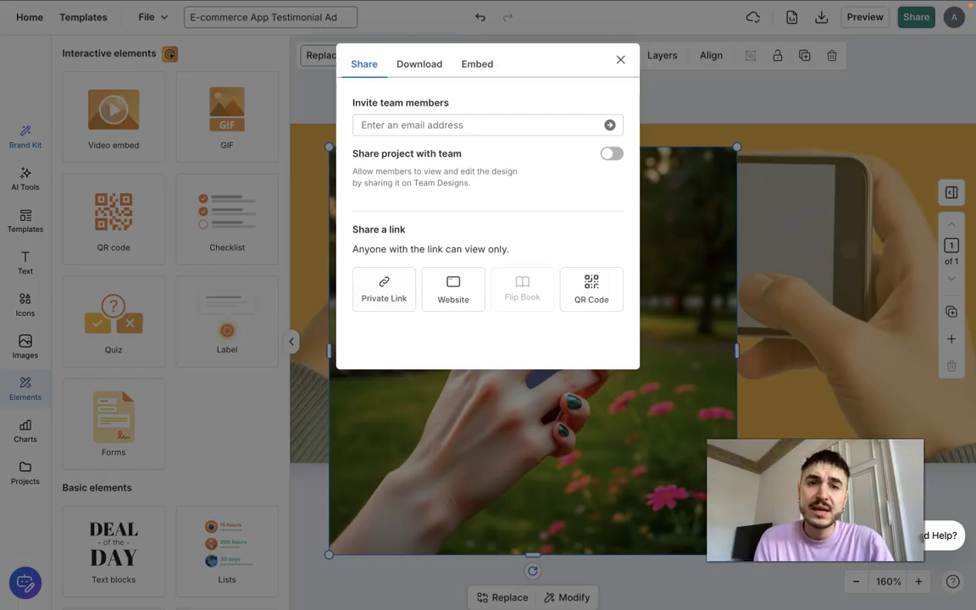
View the Download formats (PDF, PNG, PNG HD, PowerPoint, Email HTML), then the Embed options
left_click(419, 63)
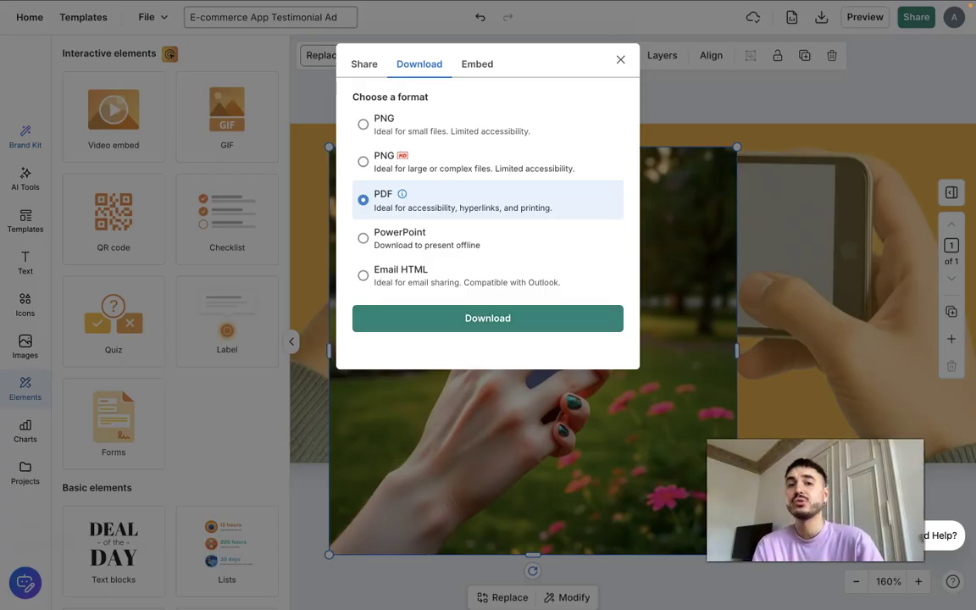
left_click(476, 74)
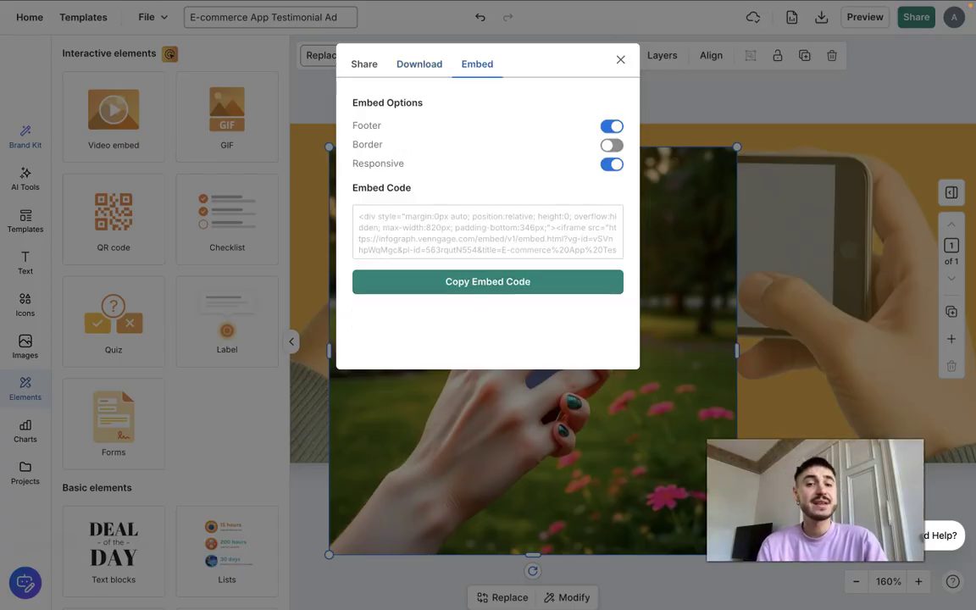